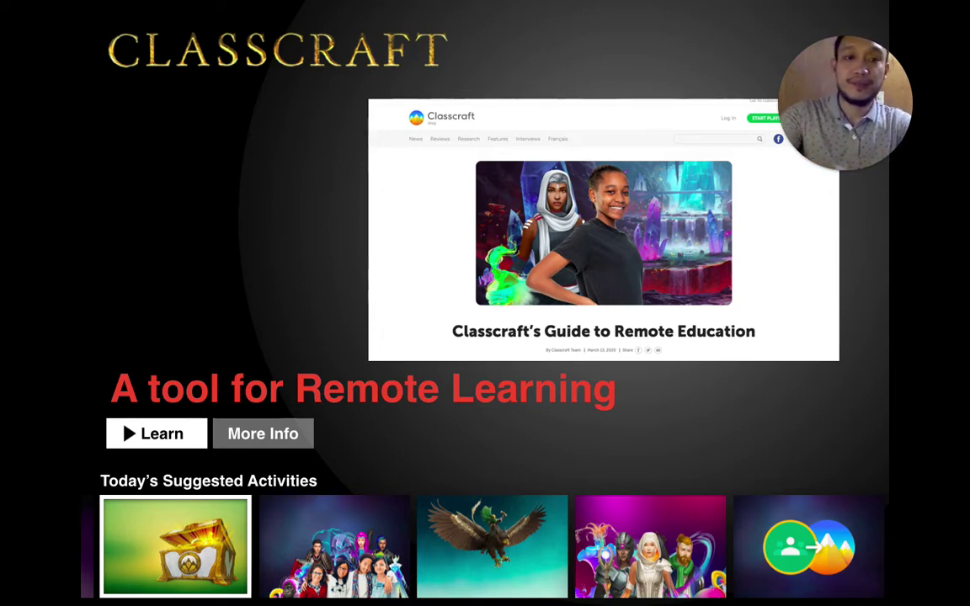
# - Advance the Keynote slideshow to the student's written-assignment slide, then exit to the editor
pyautogui.press('Right')
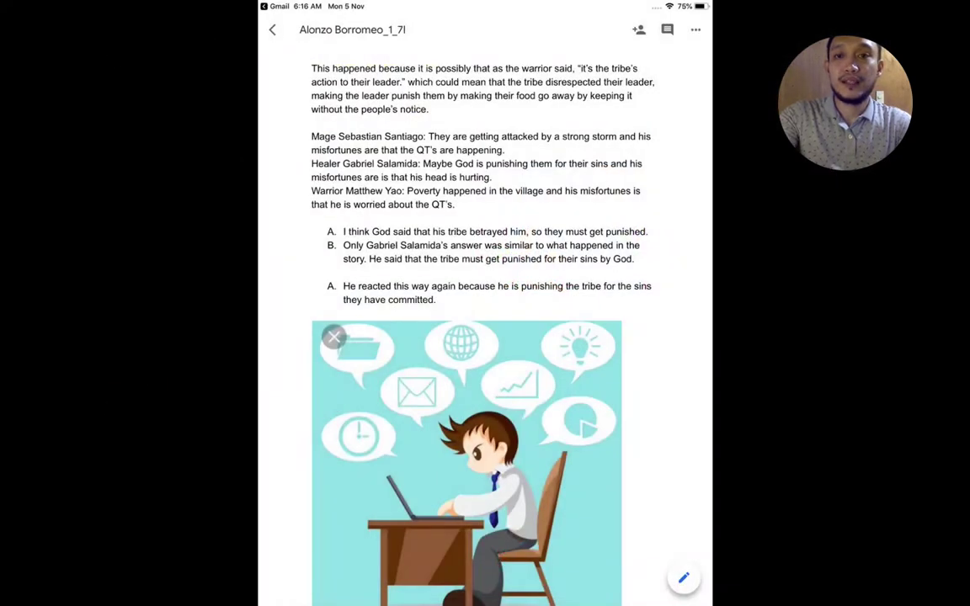
pyautogui.press('Escape')
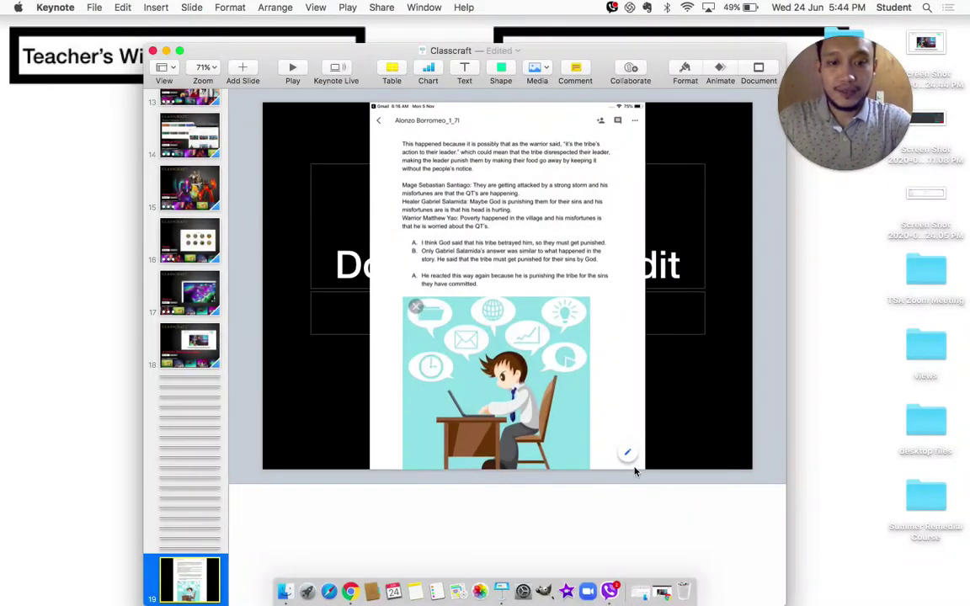
# - Bring up the Classcraft teacher home page, scroll My Classes to Demo Class, and open its dashboard
pyautogui.click(663, 592)
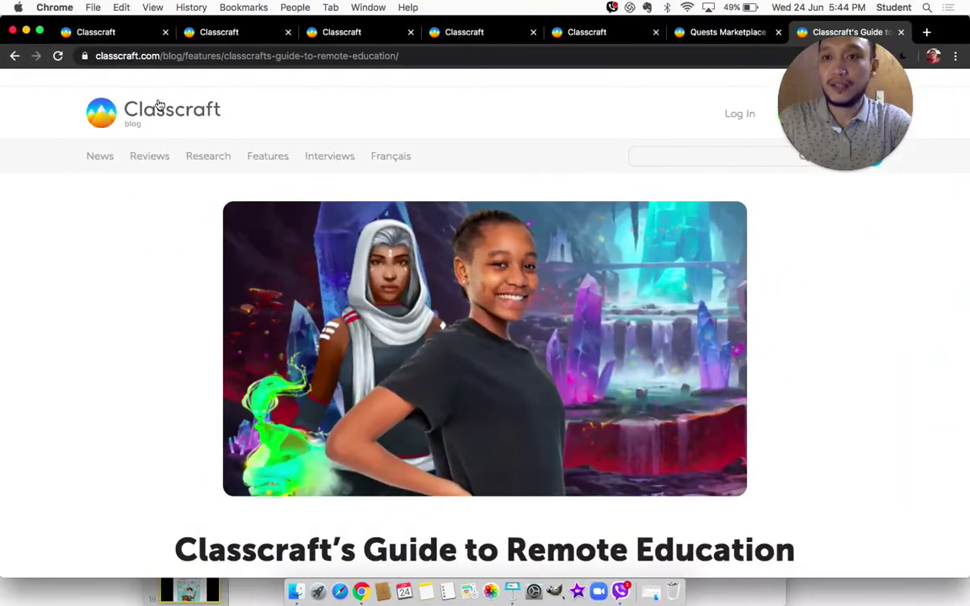
pyautogui.click(140, 34)
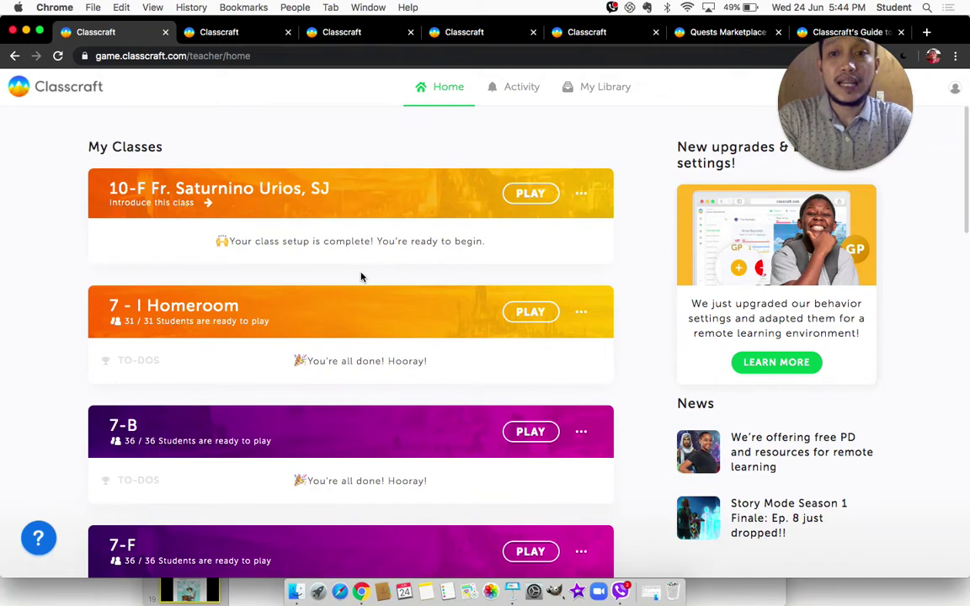
pyautogui.scroll(-3, 361, 276)
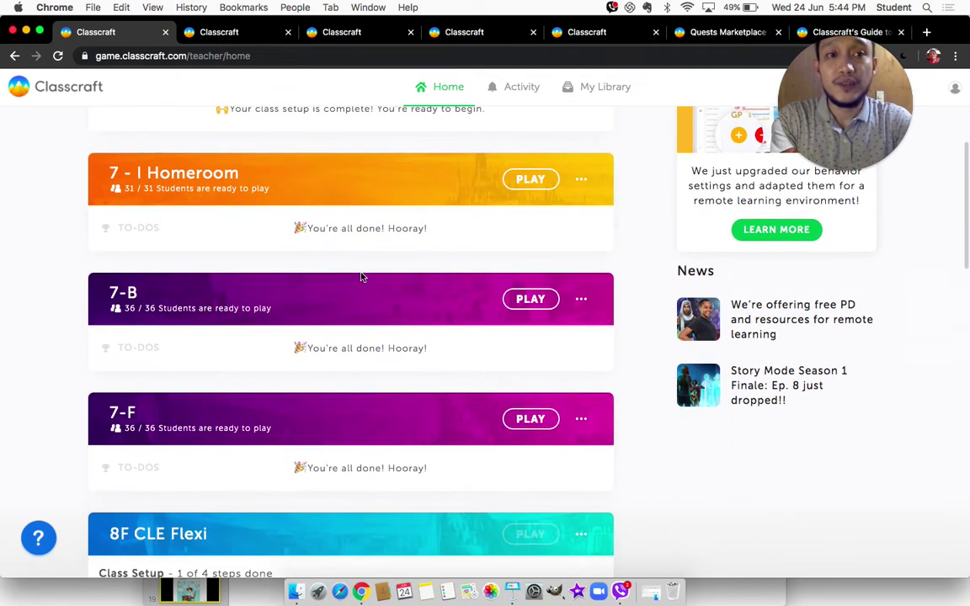
pyautogui.scroll(-2, 361, 277)
pyautogui.scroll(-1, 361, 277)
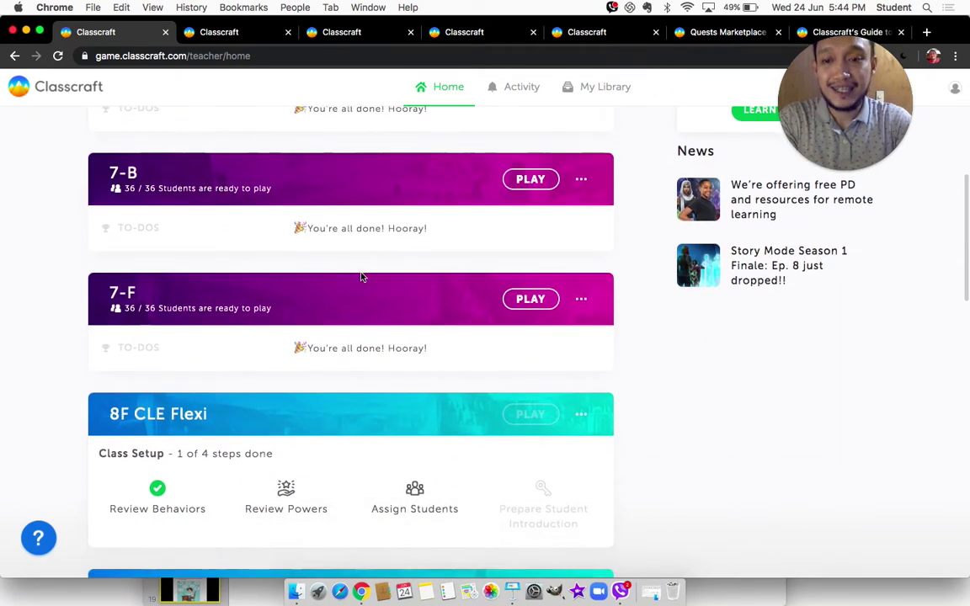
pyautogui.scroll(-7, 361, 277)
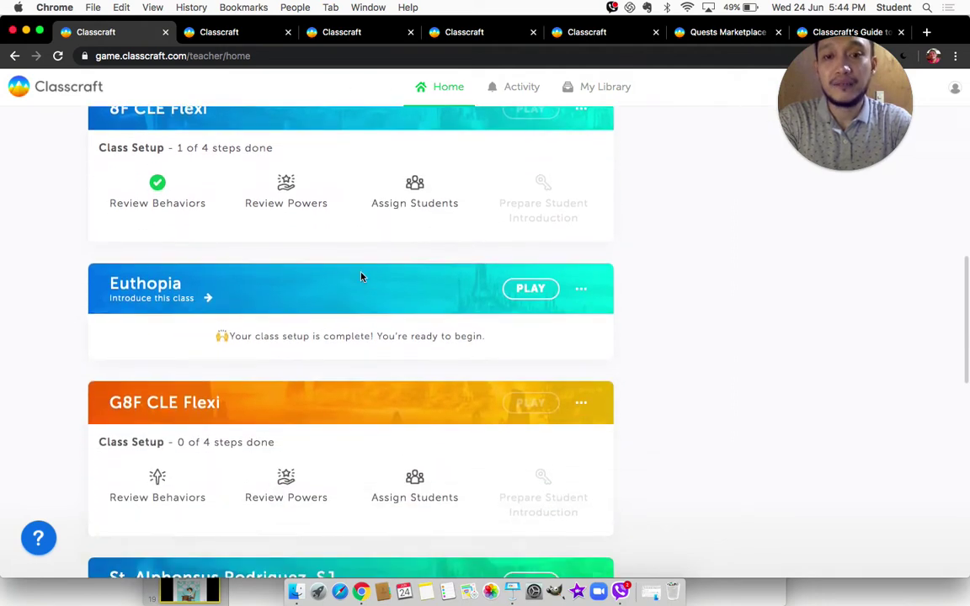
pyautogui.scroll(-6, 361, 277)
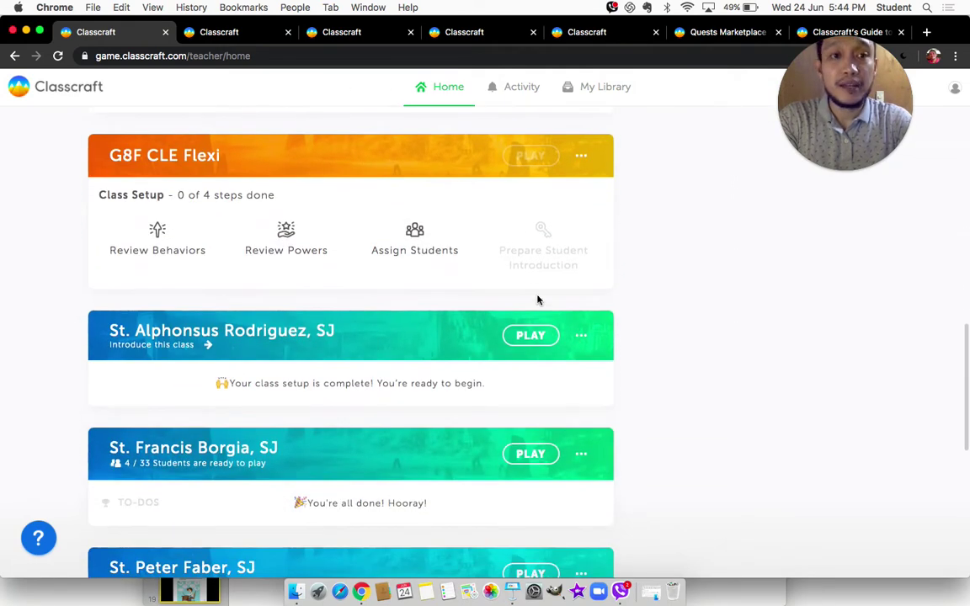
pyautogui.scroll(-8, 537, 299)
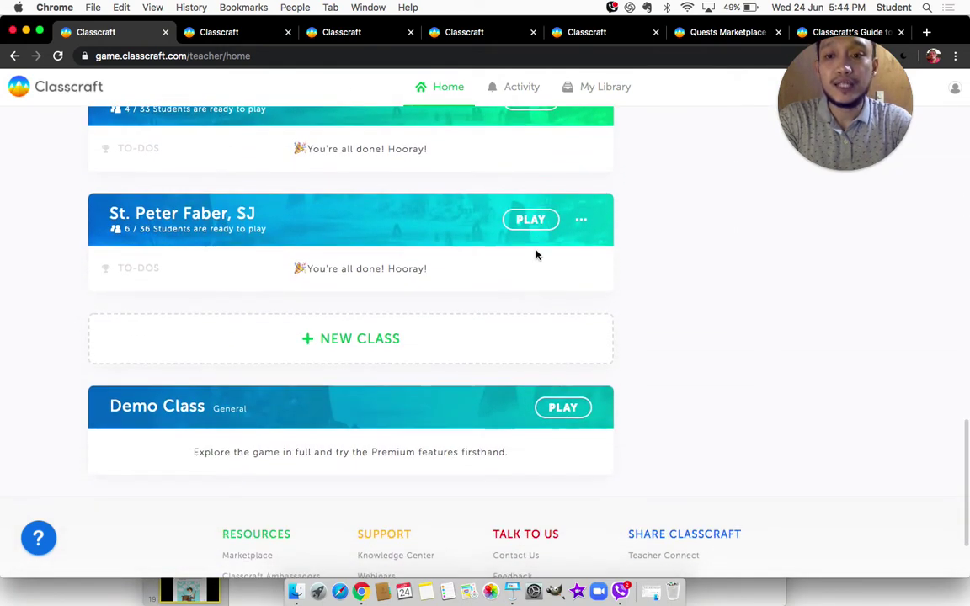
pyautogui.scroll(-1, 537, 255)
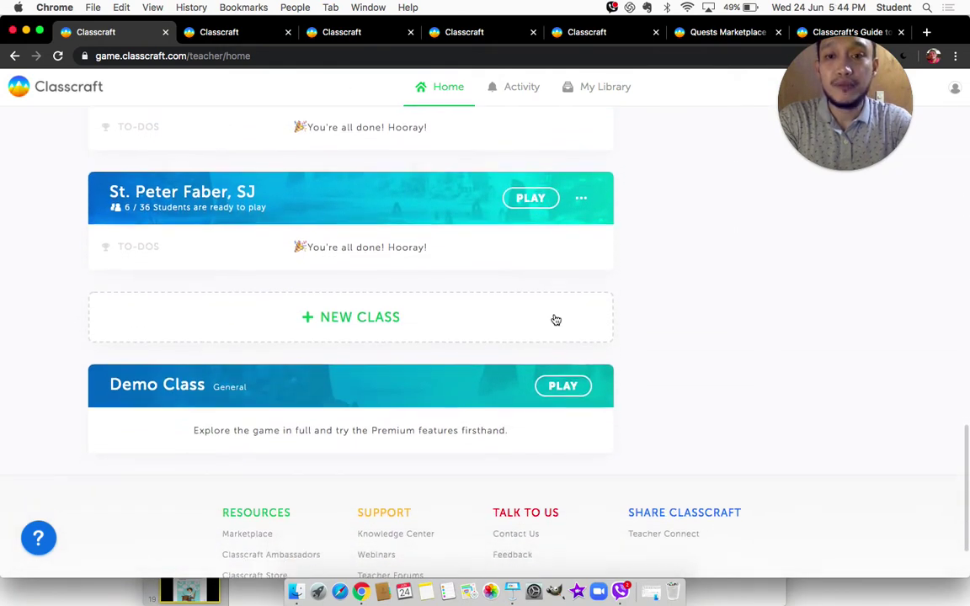
pyautogui.click(216, 32)
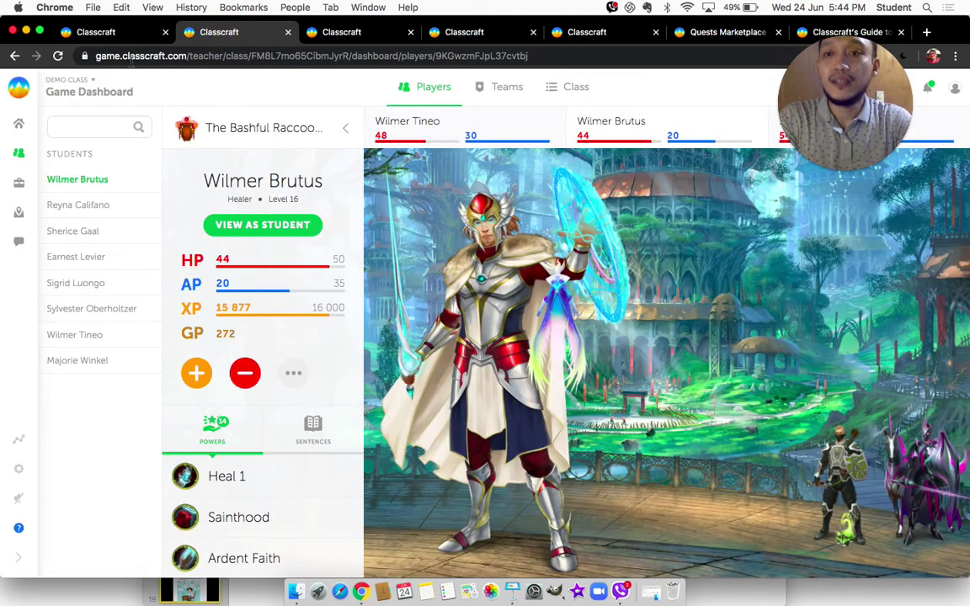
# - On the Demo Class dashboard, view the Level 3 and Level 18 Warrior profiles and expand the sidebar
pyautogui.click(96, 32)
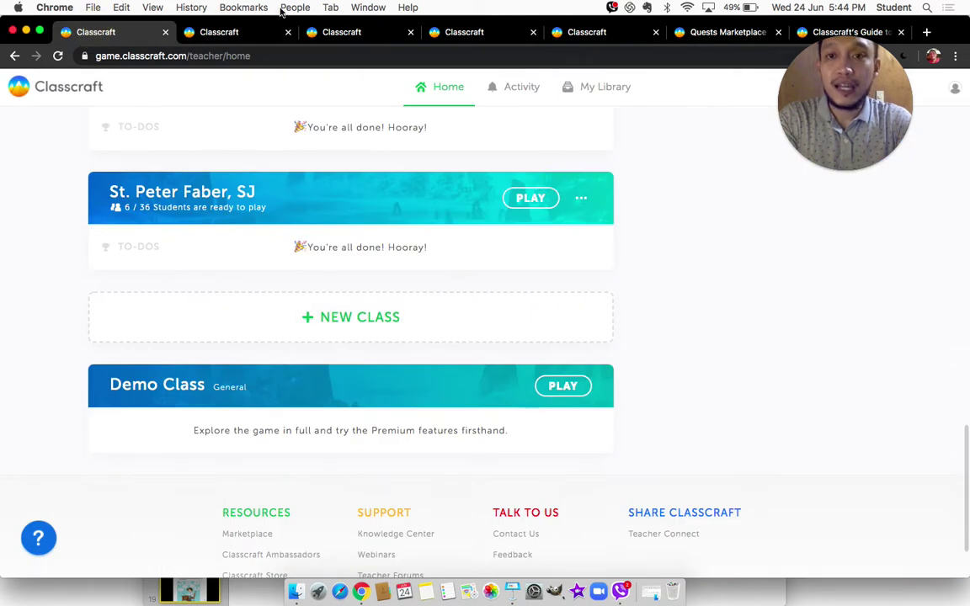
pyautogui.click(218, 32)
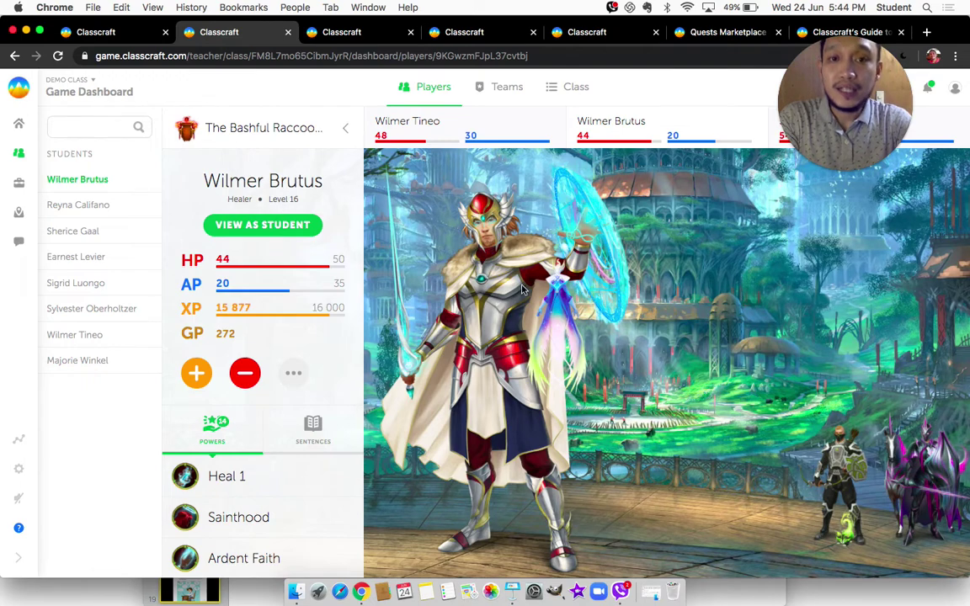
pyautogui.click(764, 430)
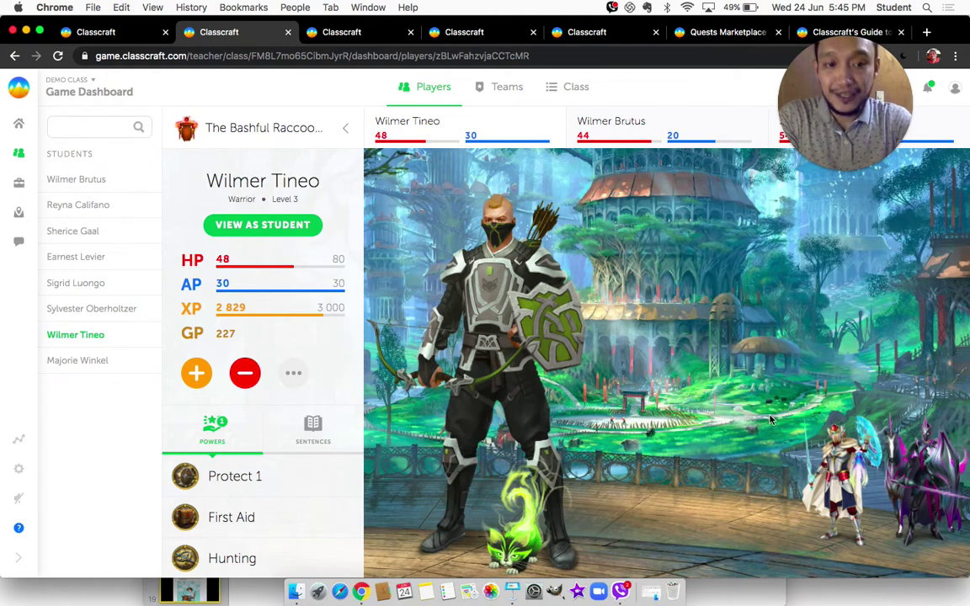
pyautogui.click(829, 417)
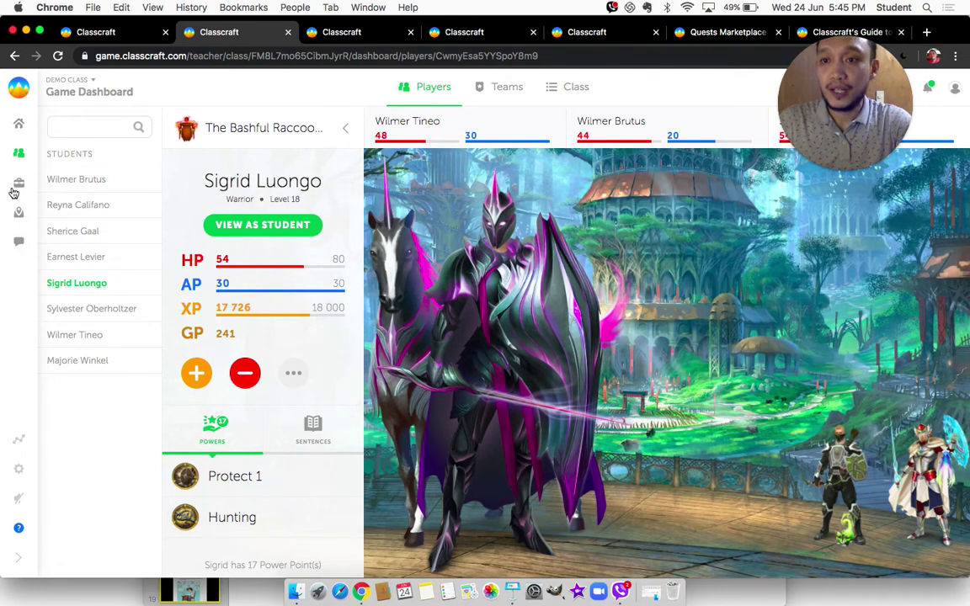
pyautogui.click(20, 561)
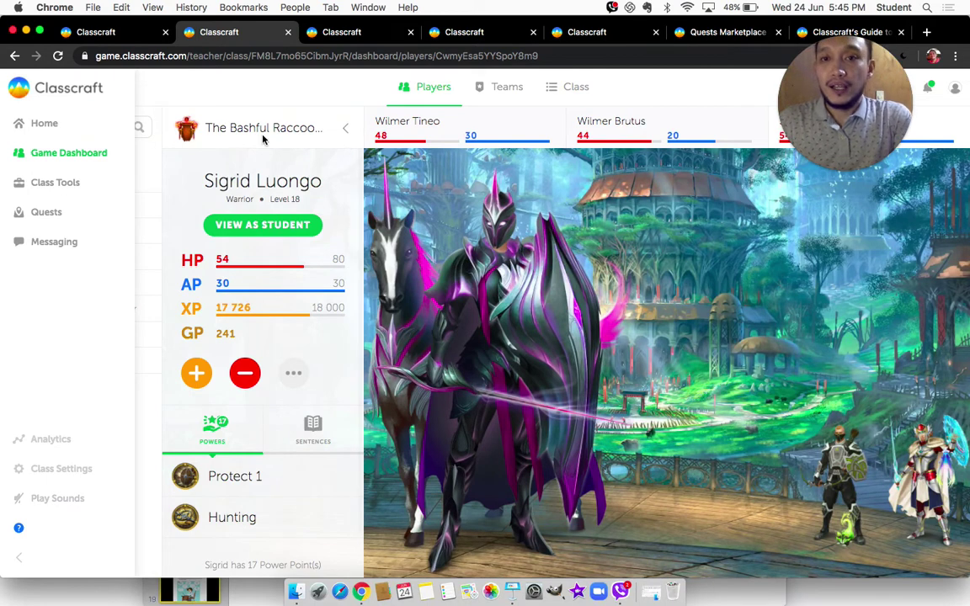
# - Collapse the sidebar and review the Level 16 Healer's powers: Heal 1, Sainthood and Ardent Faith
pyautogui.click(302, 101)
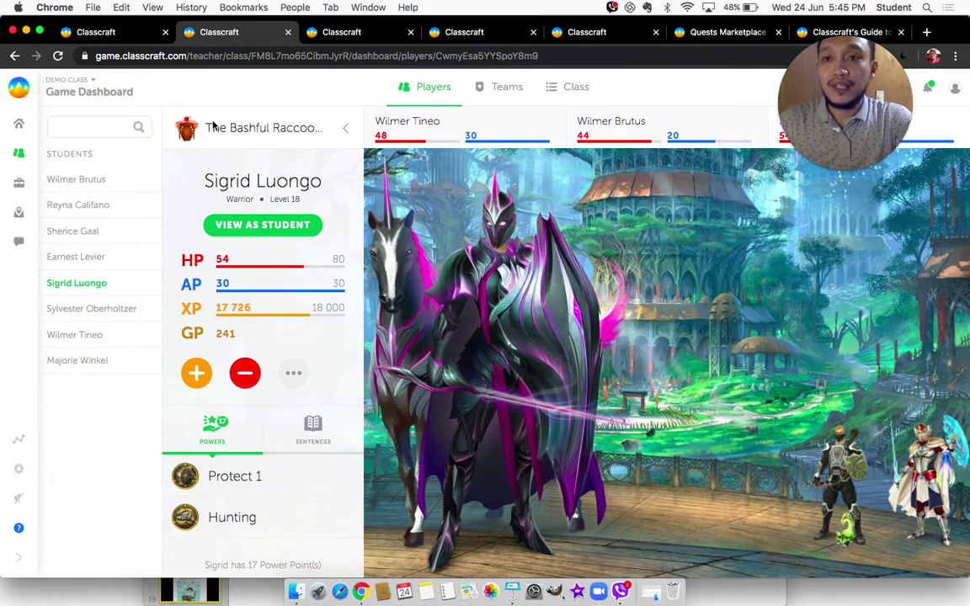
pyautogui.click(112, 182)
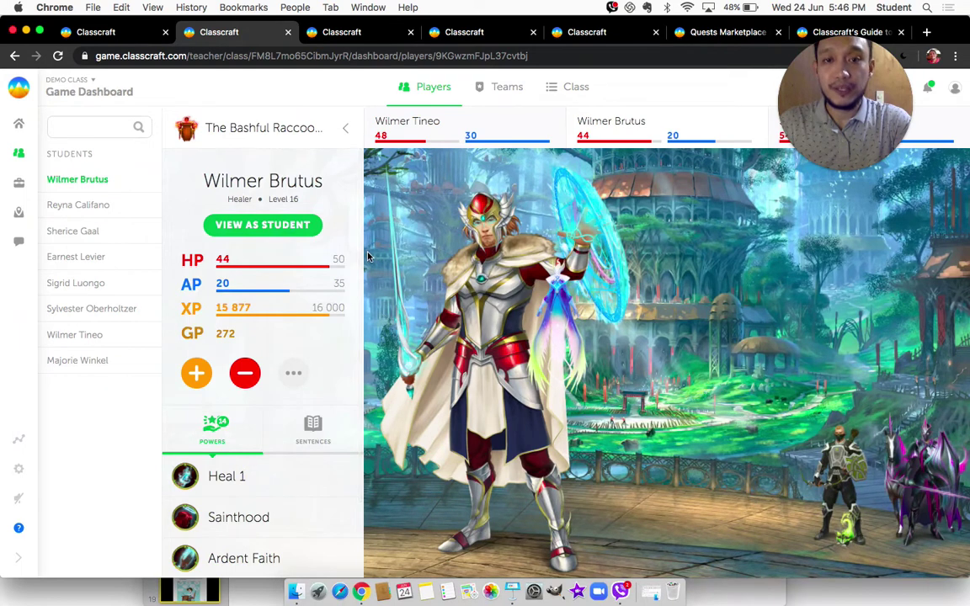
pyautogui.scroll(-2, 284, 235)
pyautogui.scroll(2, 283, 236)
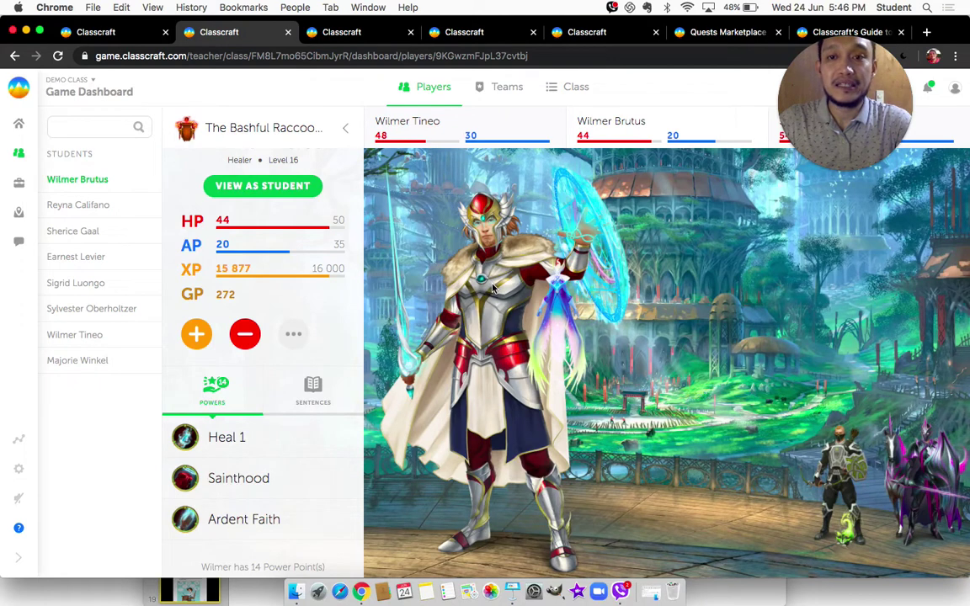
pyautogui.scroll(1, 253, 280)
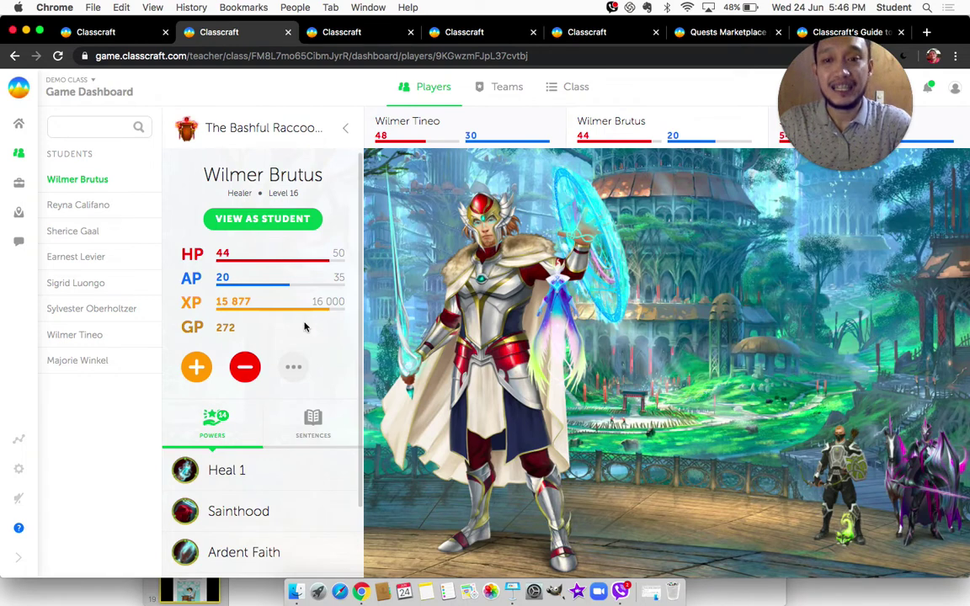
pyautogui.scroll(-3, 305, 326)
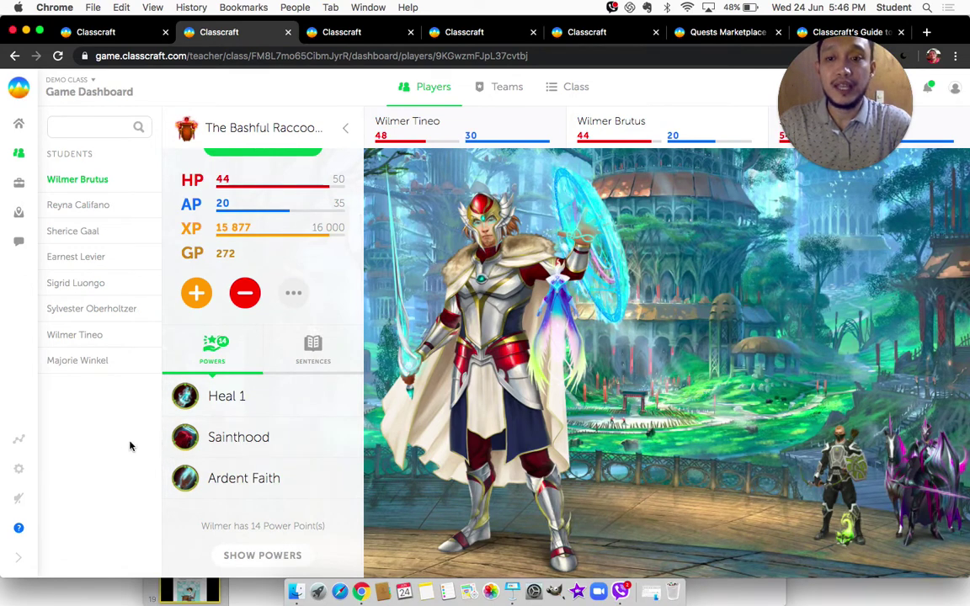
pyautogui.click(239, 445)
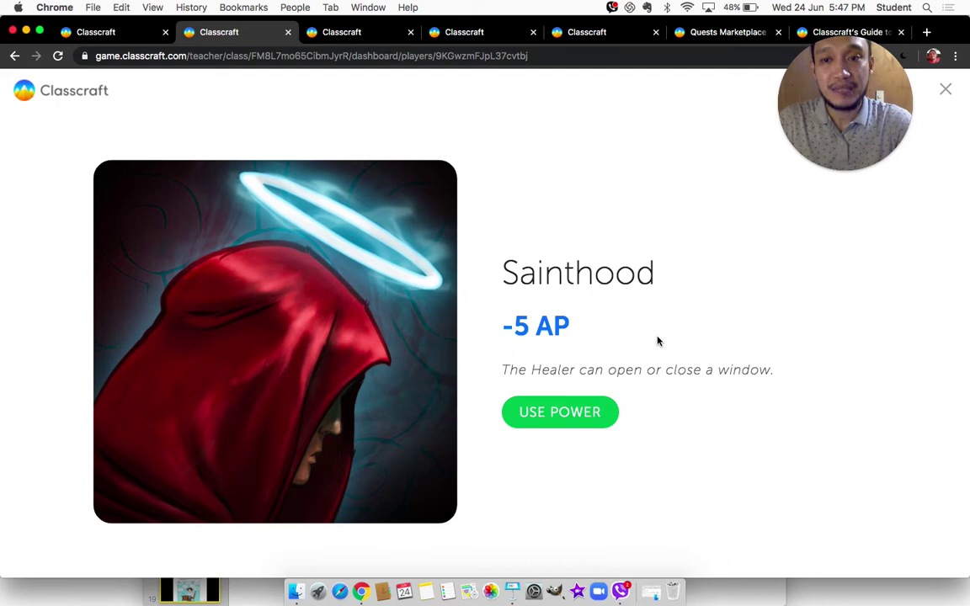
pyautogui.click(945, 89)
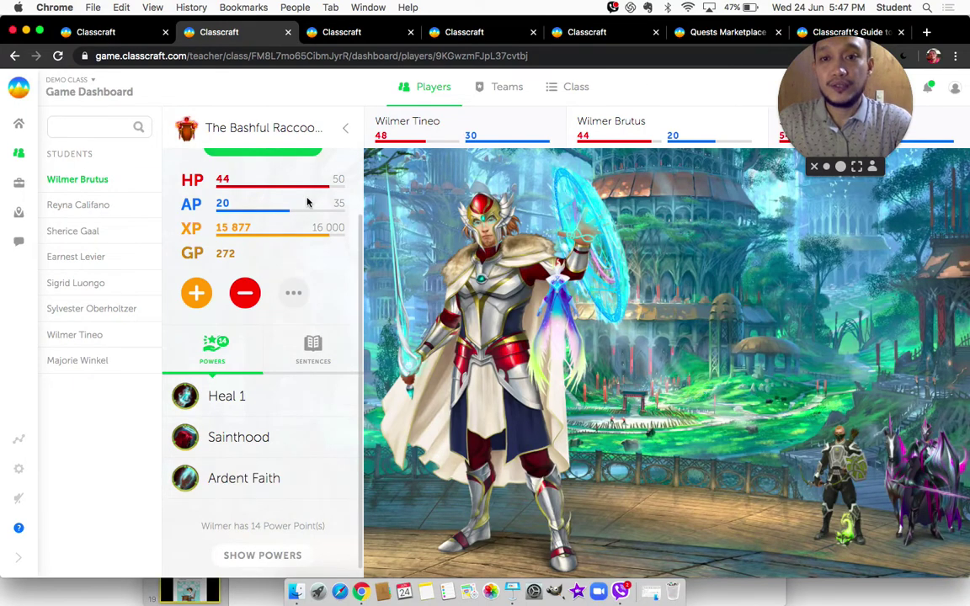
pyautogui.scroll(3, 308, 202)
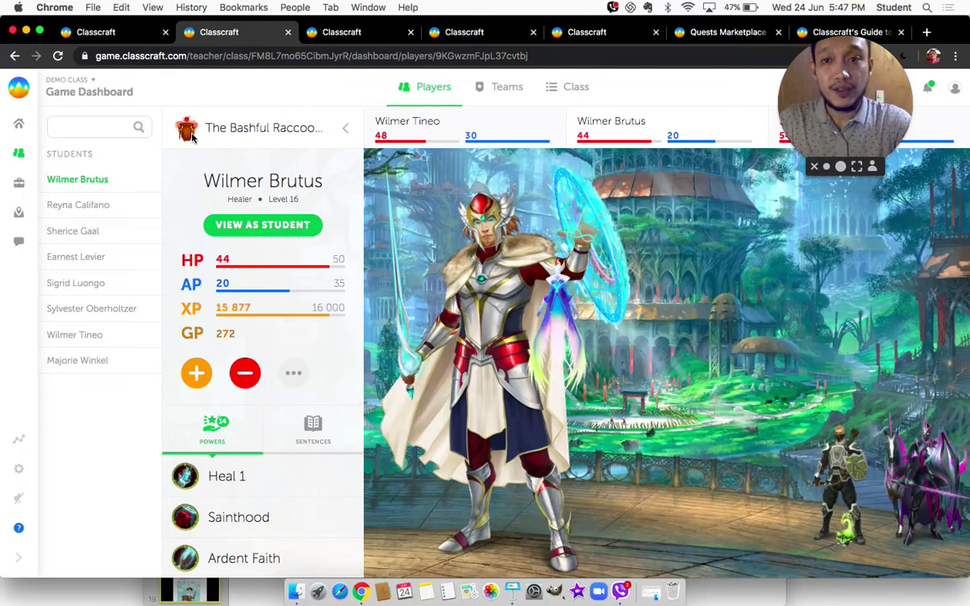
pyautogui.click(296, 133)
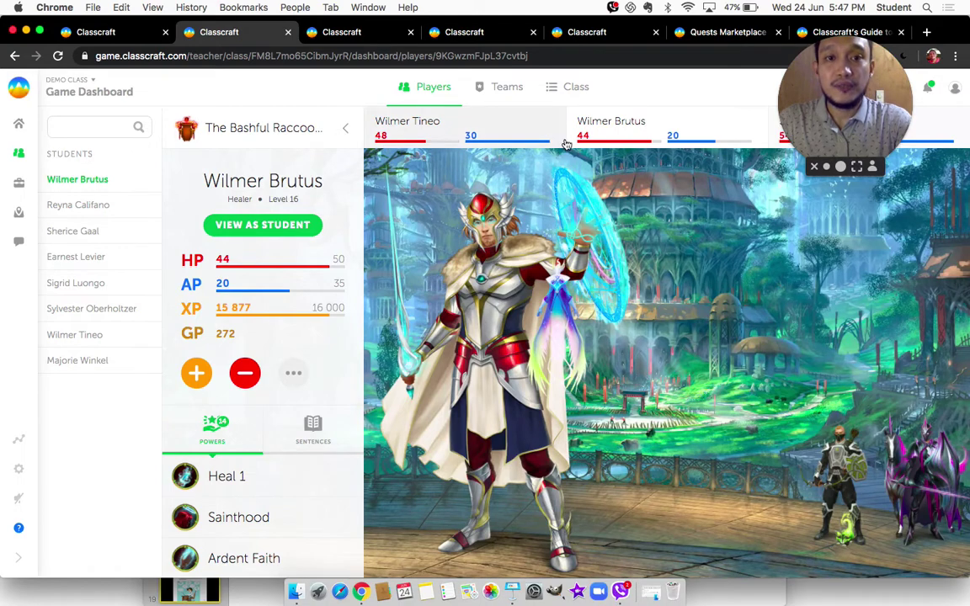
# - Browse the four teams, Bashful Raccoons through Shiny Seastars, then show the full class list
pyautogui.click(489, 89)
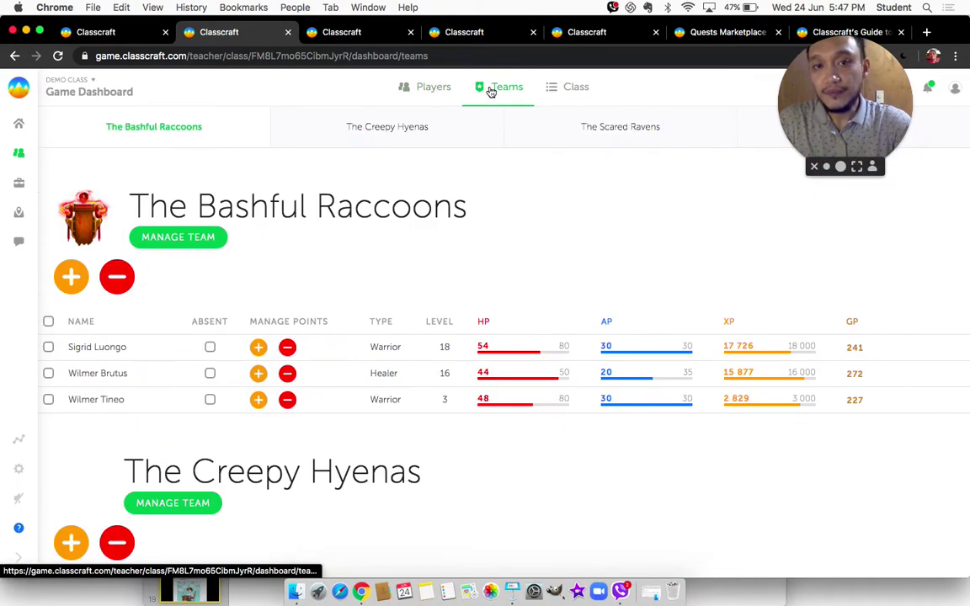
pyautogui.scroll(-5, 367, 323)
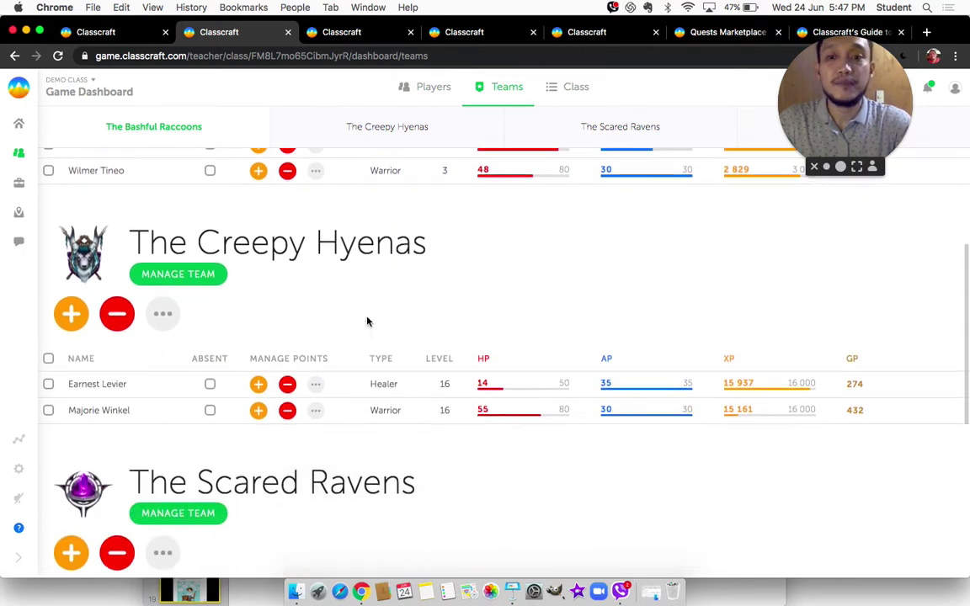
pyautogui.scroll(-8, 367, 321)
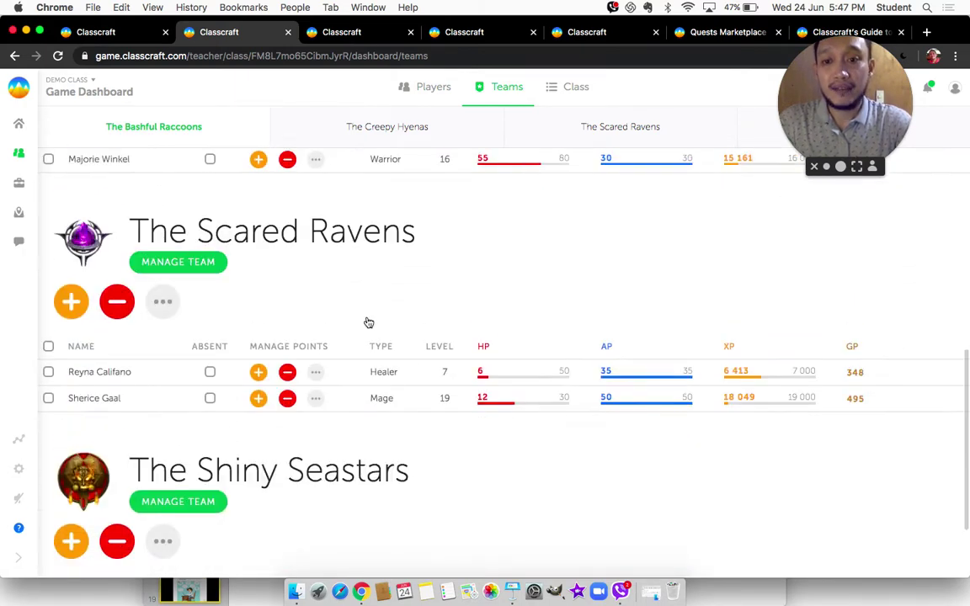
pyautogui.scroll(13, 367, 320)
pyautogui.scroll(-3, 366, 320)
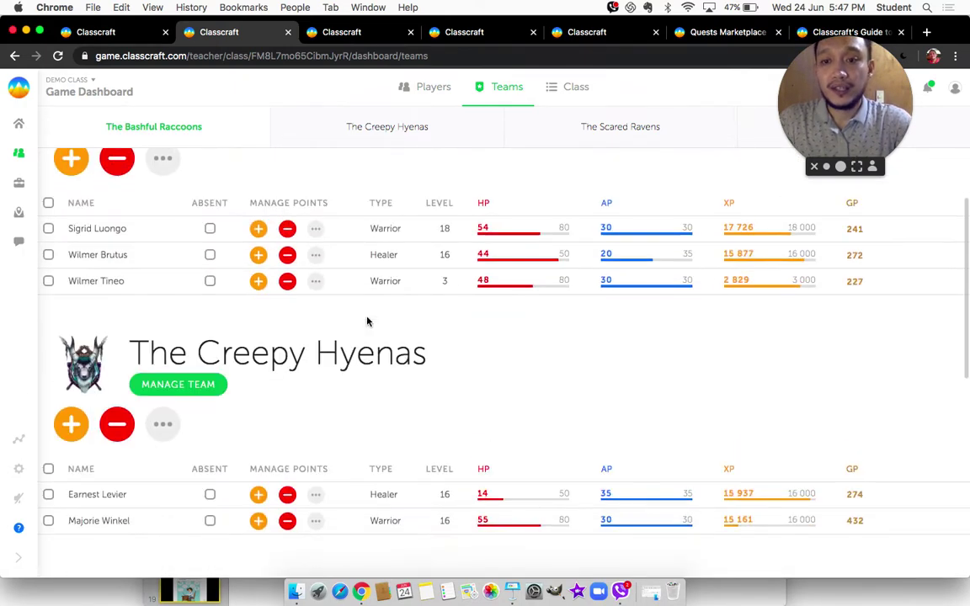
pyautogui.scroll(-8, 367, 320)
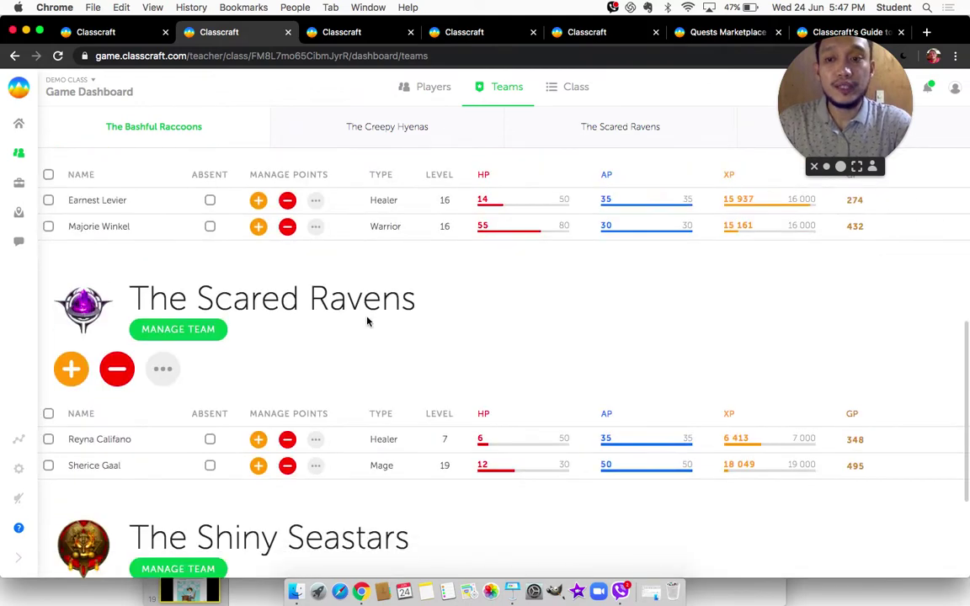
pyautogui.scroll(-3, 367, 321)
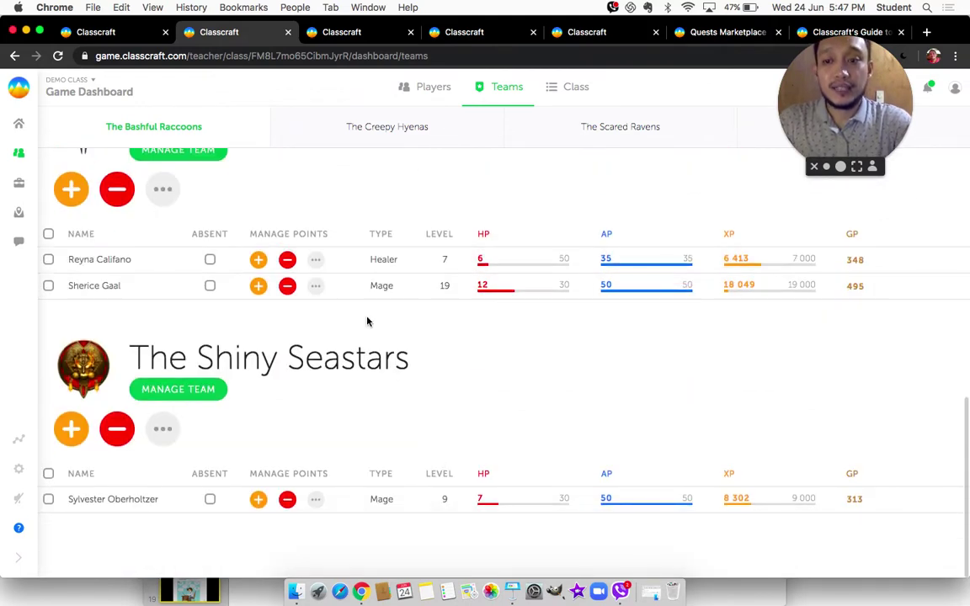
pyautogui.scroll(13, 367, 321)
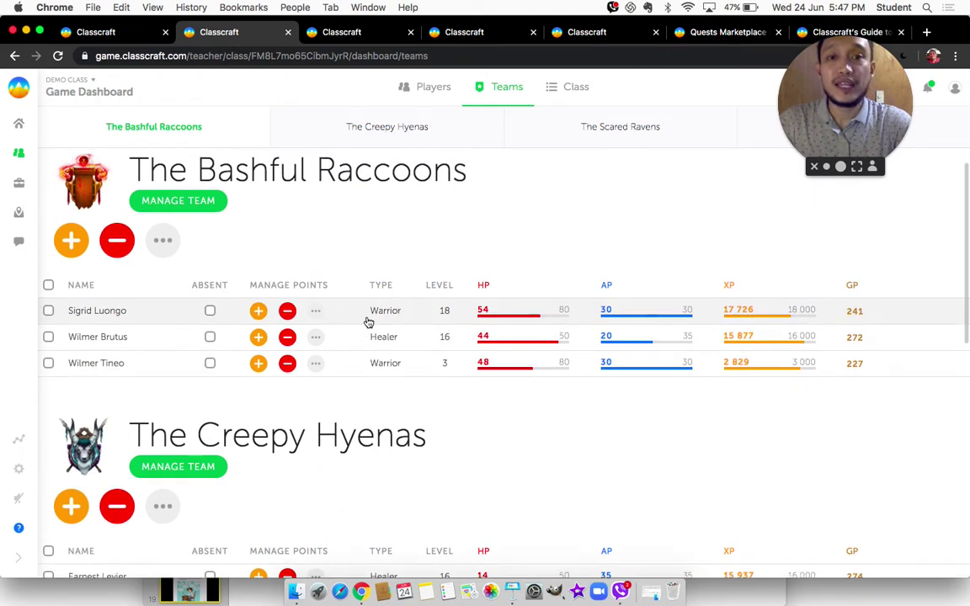
pyautogui.click(575, 93)
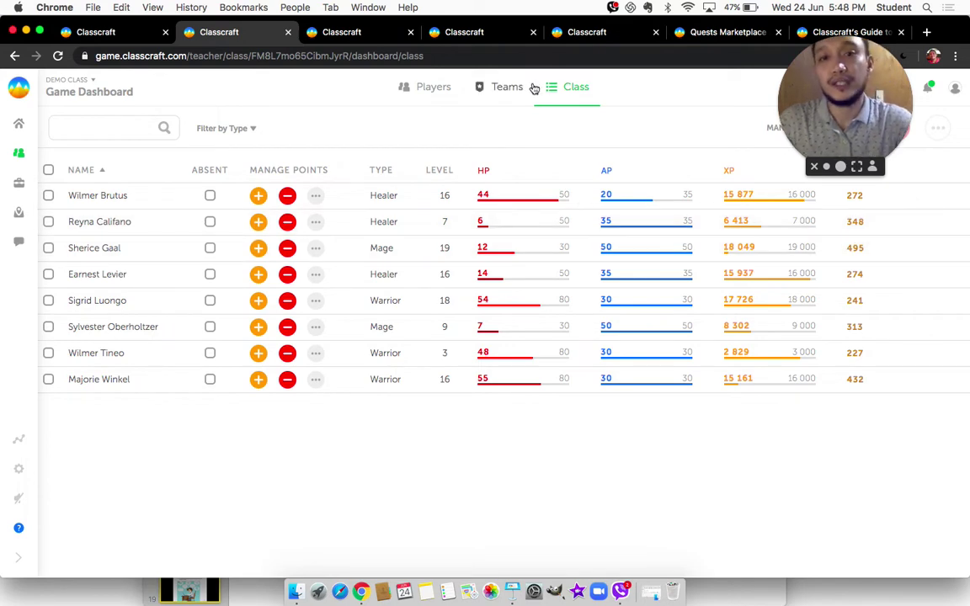
# - Switch to the other class's Class Settings > Powers page
pyautogui.click(344, 34)
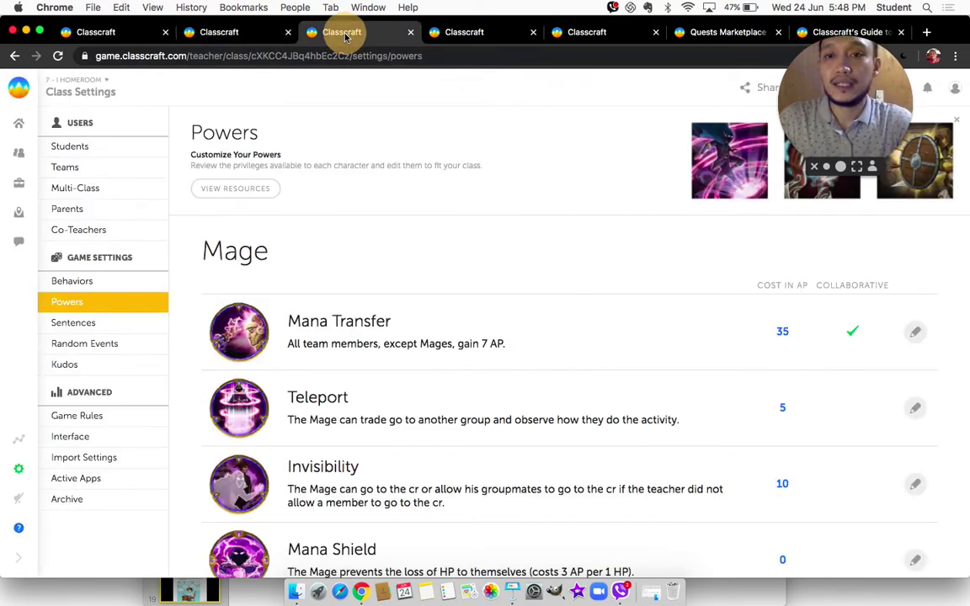
pyautogui.click(220, 33)
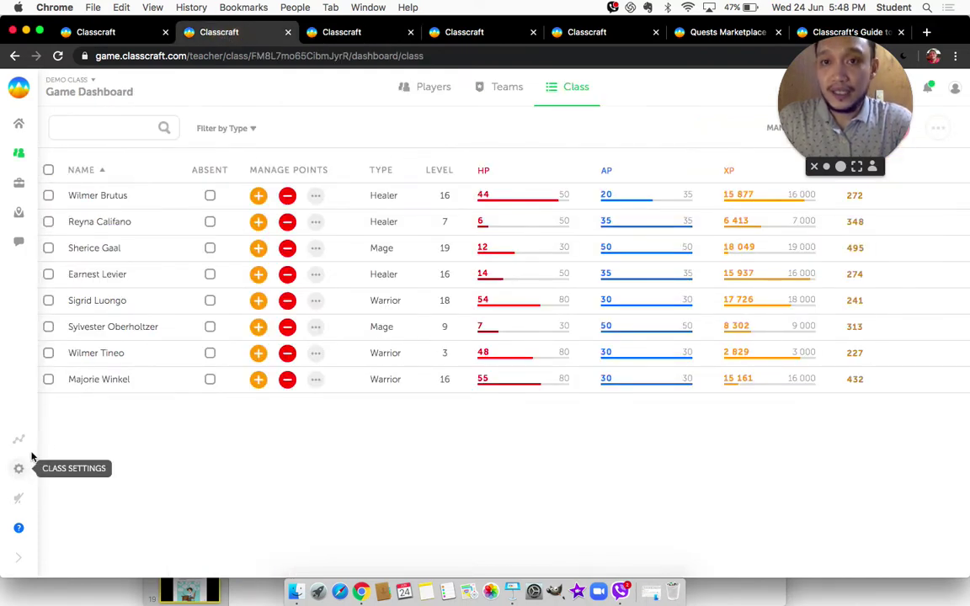
pyautogui.click(354, 37)
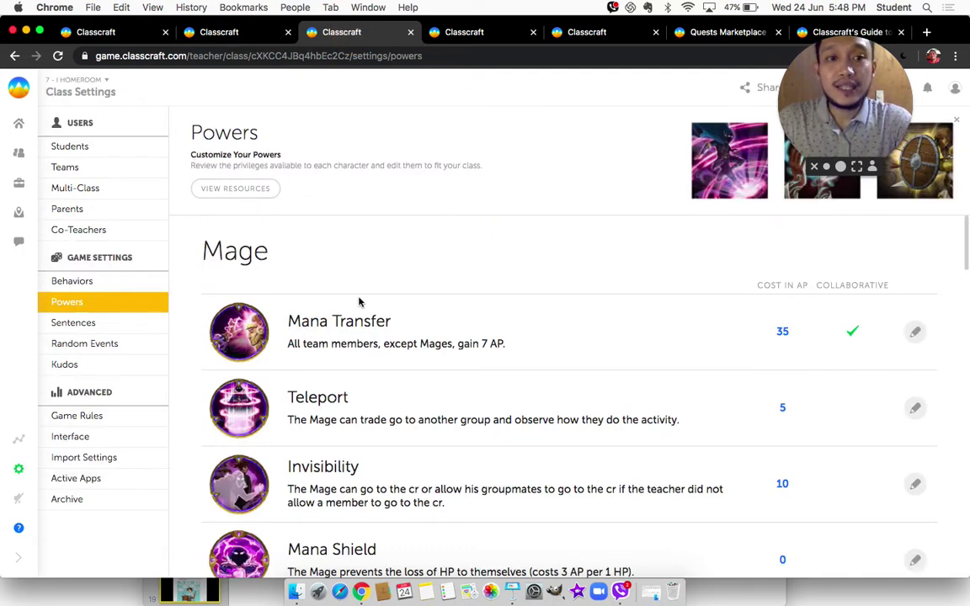
# - Scroll through the customized Mage powers down to Time Warp (25) and Mage Circle (30)
pyautogui.scroll(-2, 359, 302)
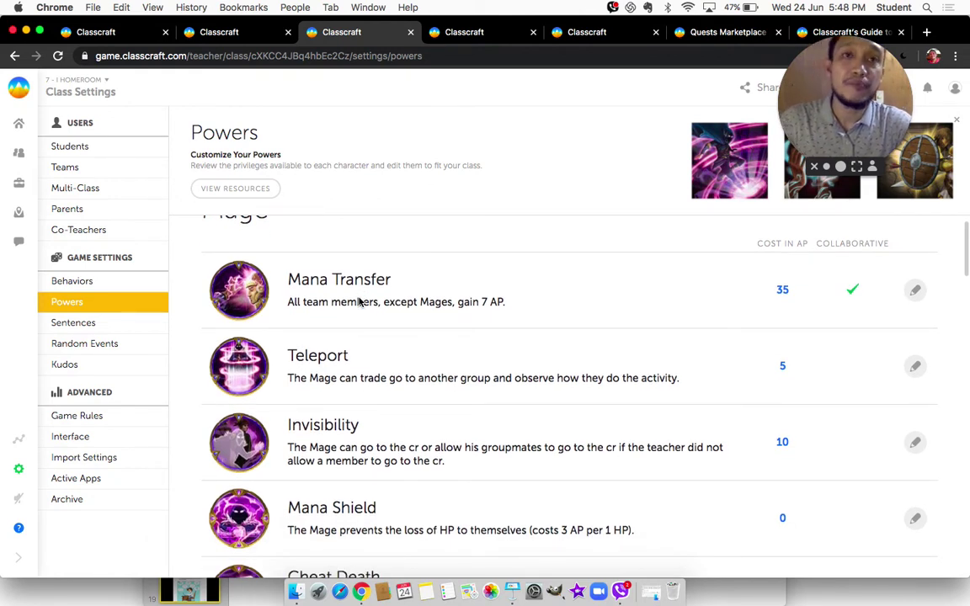
pyautogui.scroll(-2, 359, 301)
pyautogui.scroll(3, 359, 302)
pyautogui.scroll(-2, 360, 303)
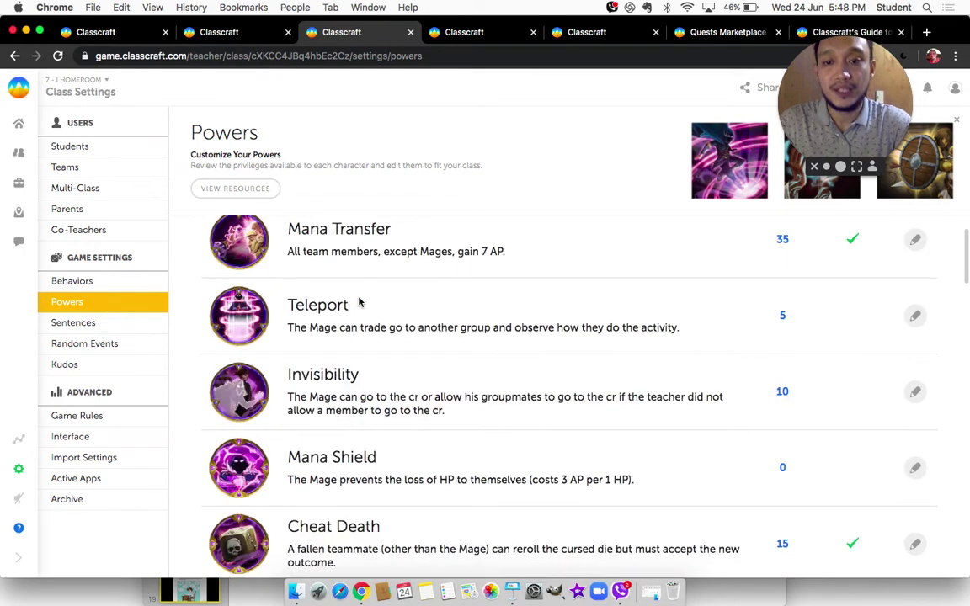
pyautogui.scroll(-2, 373, 398)
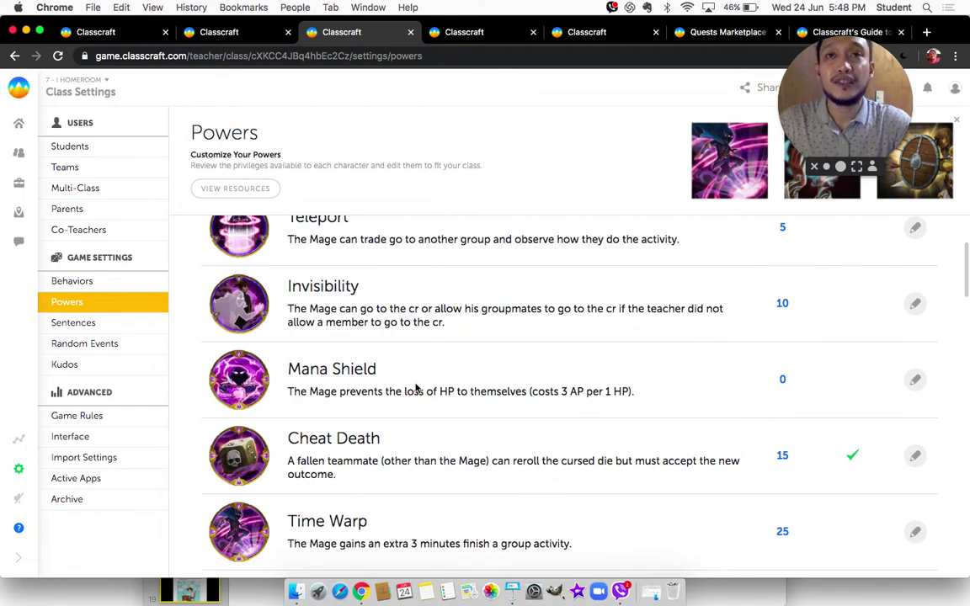
pyautogui.scroll(-1, 416, 387)
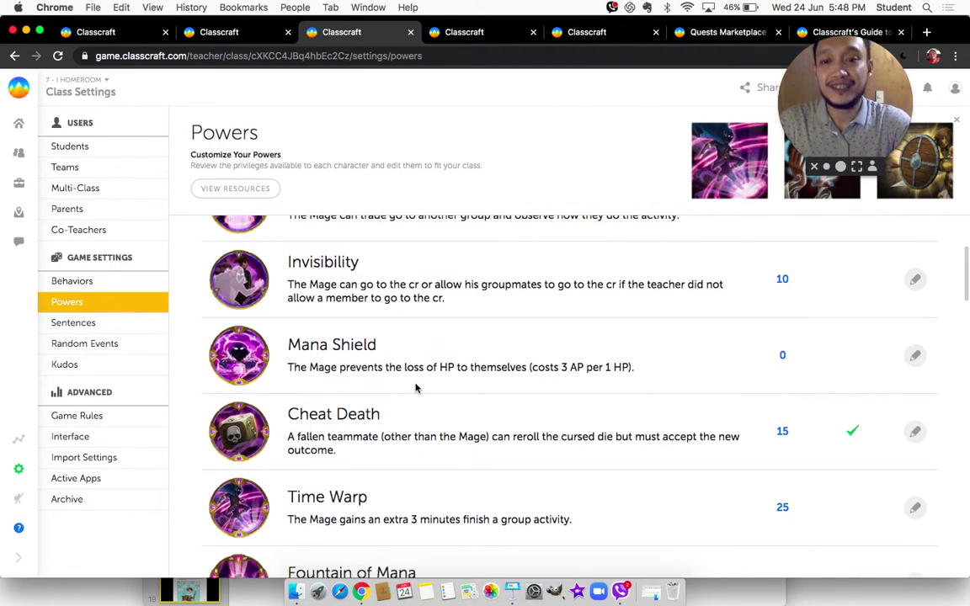
pyautogui.scroll(-3, 416, 387)
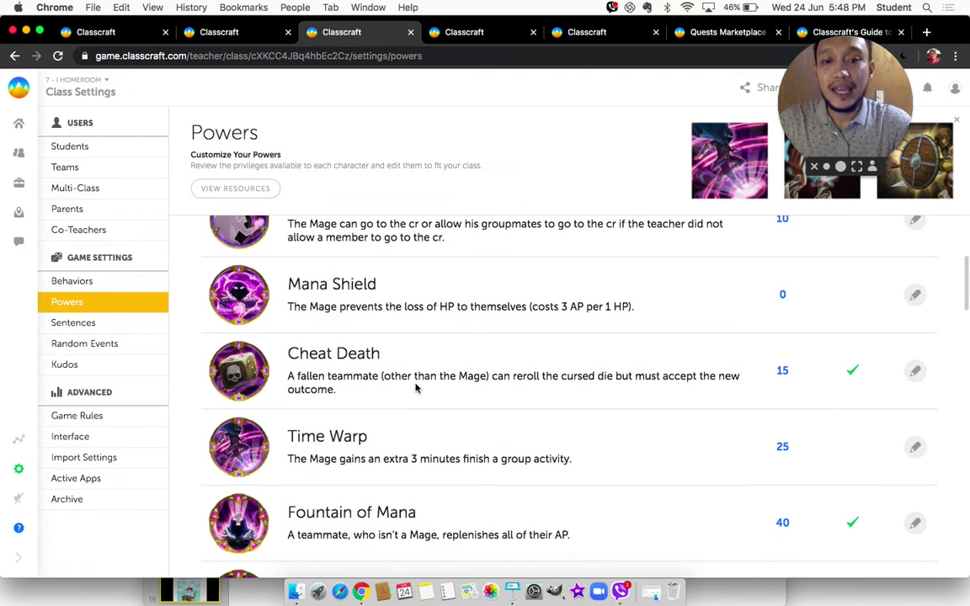
pyautogui.scroll(-3, 415, 387)
pyautogui.scroll(12, 415, 388)
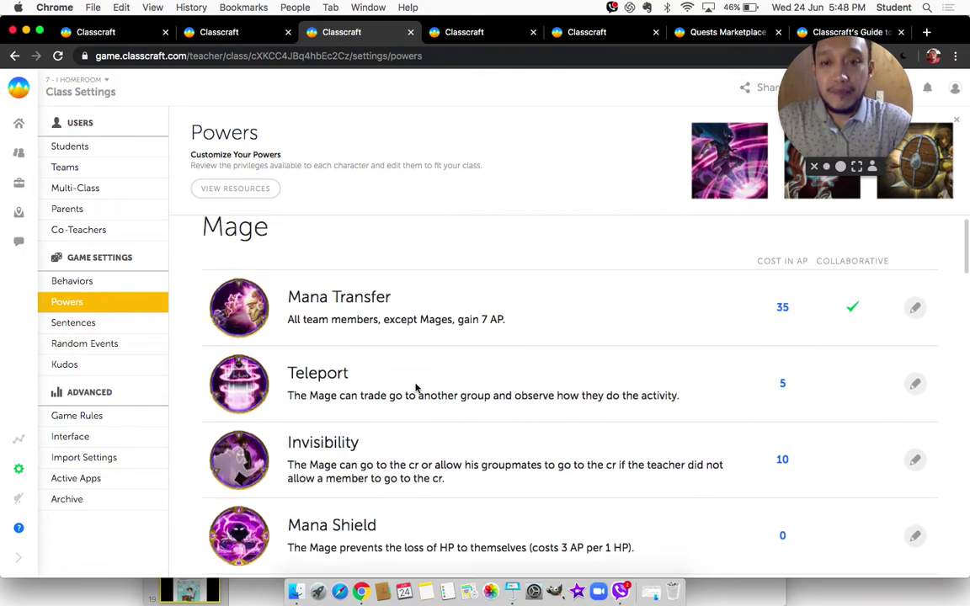
pyautogui.scroll(-10, 415, 388)
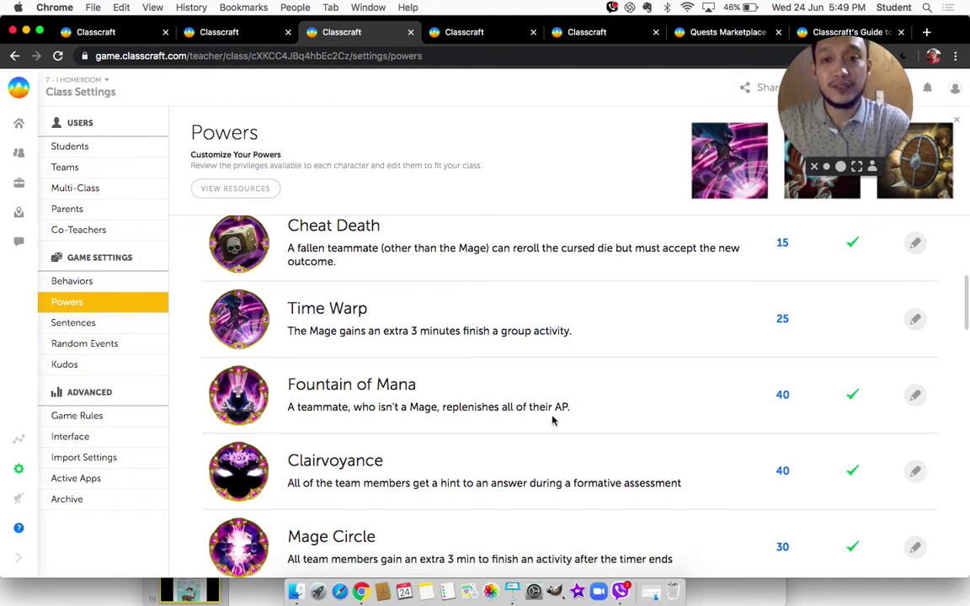
pyautogui.scroll(-2, 553, 419)
pyautogui.scroll(1, 552, 419)
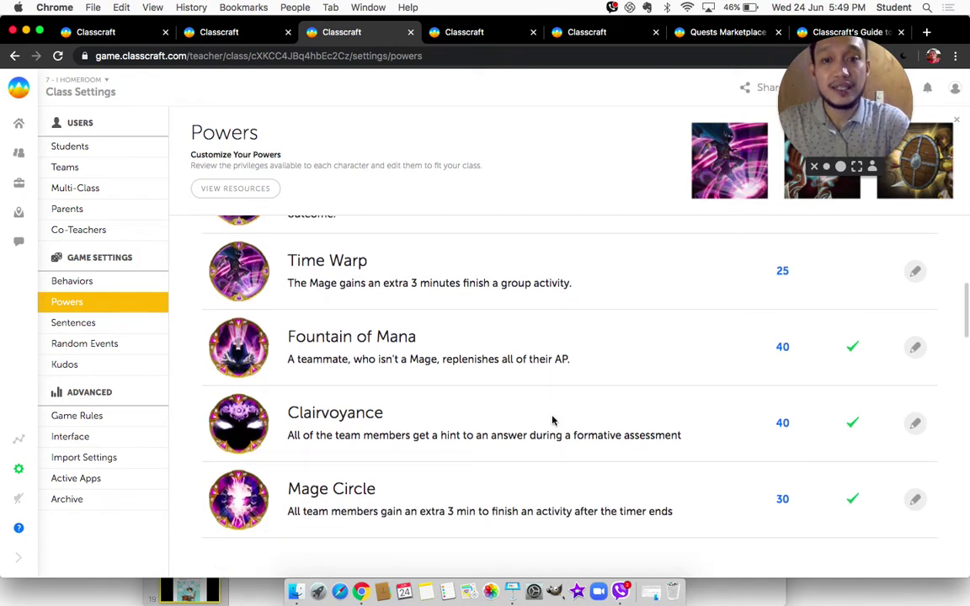